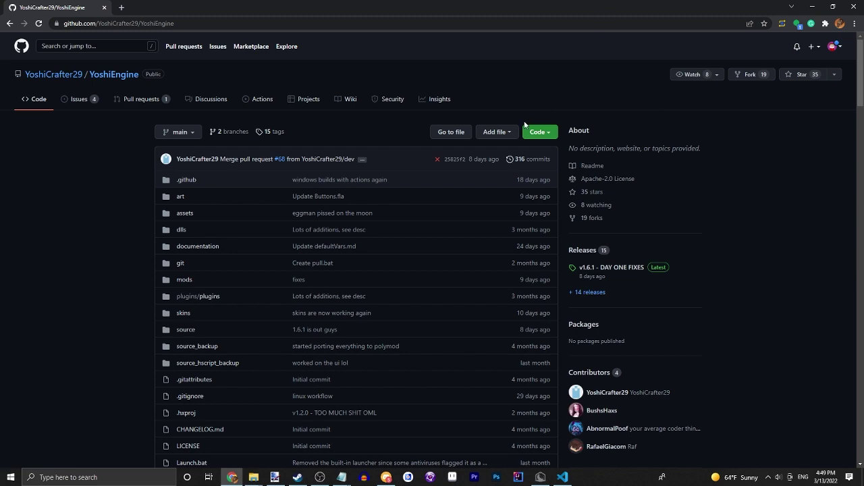
Go to the repository's Actions list of workflow runs
scroll(61, 191, down, 4)
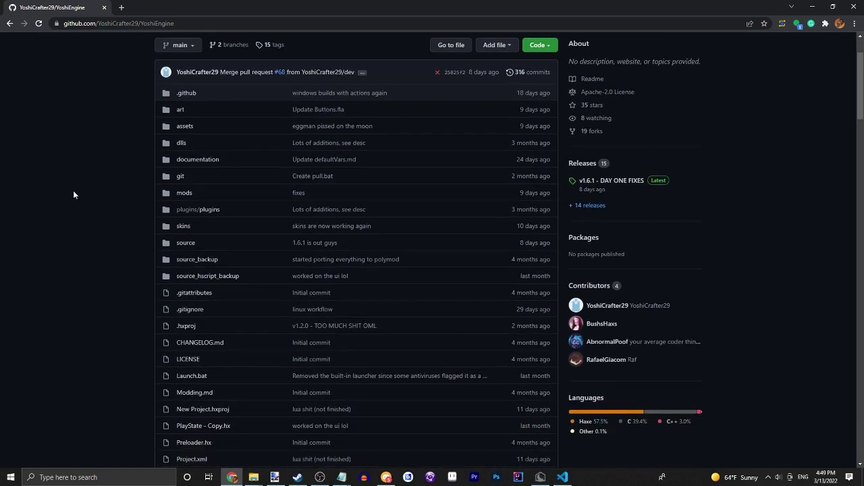
scroll(98, 200, down, 3)
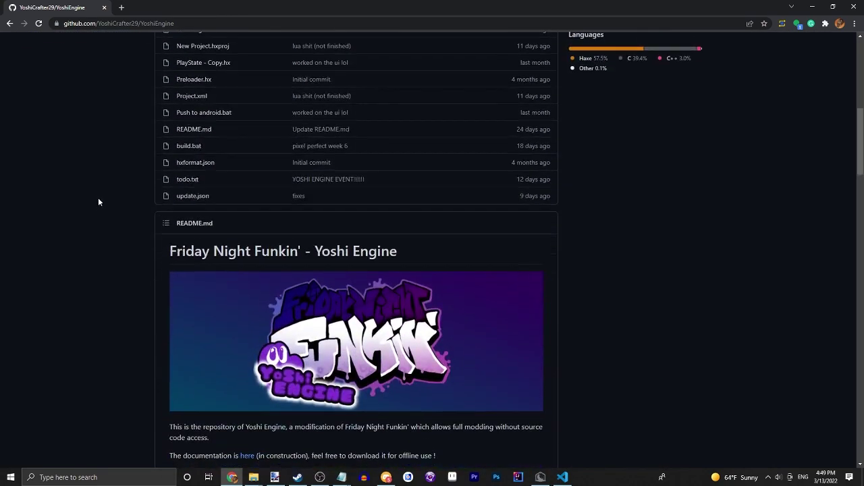
scroll(101, 203, up, 8)
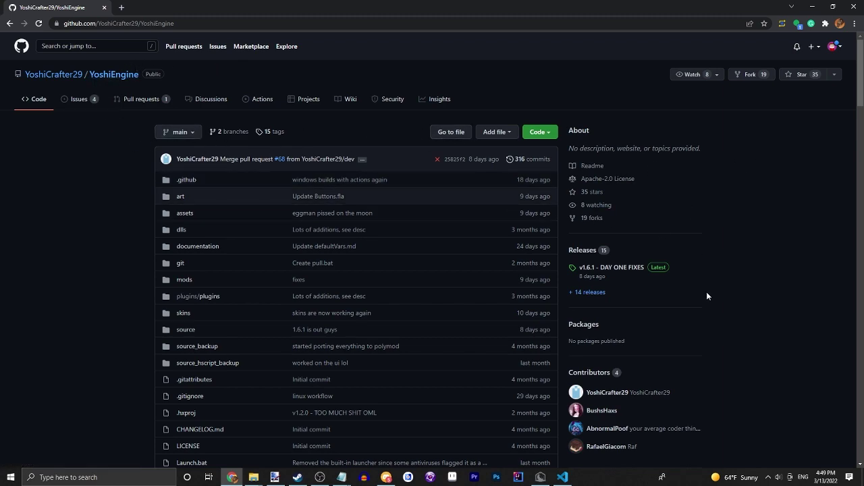
scroll(702, 297, down, 3)
scroll(627, 150, up, 2)
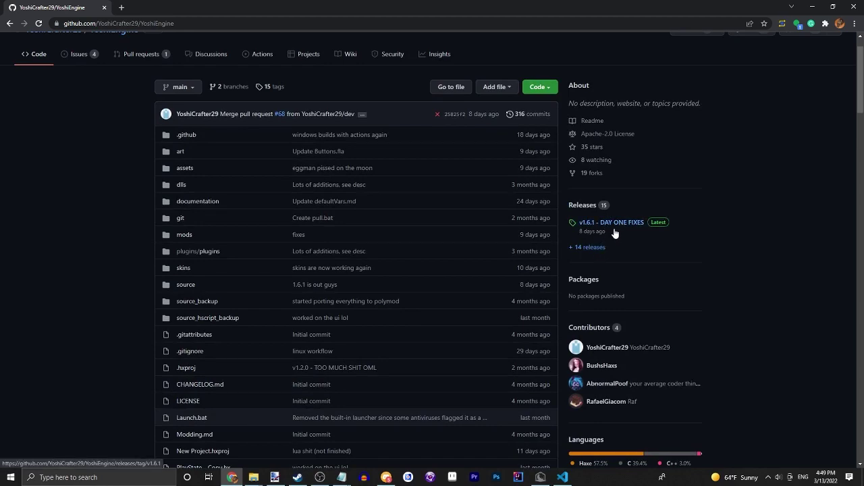
scroll(632, 196, up, 1)
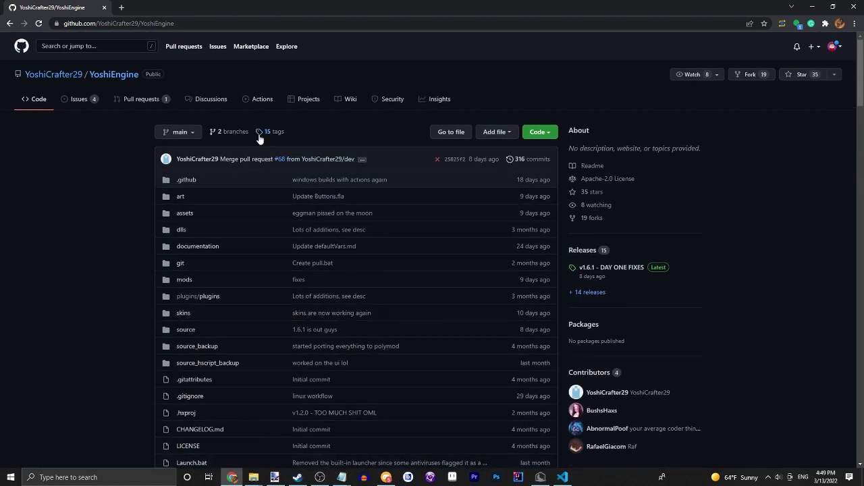
click(262, 110)
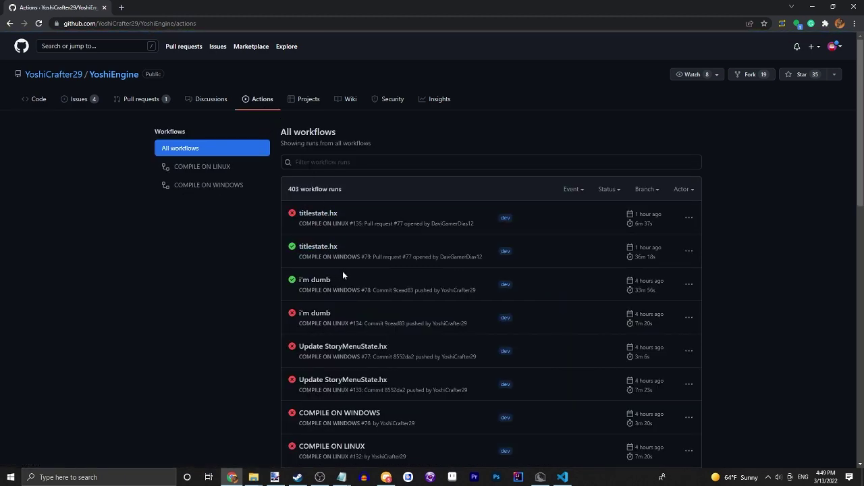
Download the YoshiEngine artifact from the successful 'i'm dumb' COMPILE ON WINDOWS #78 run
mouse_move(448, 291)
mouse_move(460, 262)
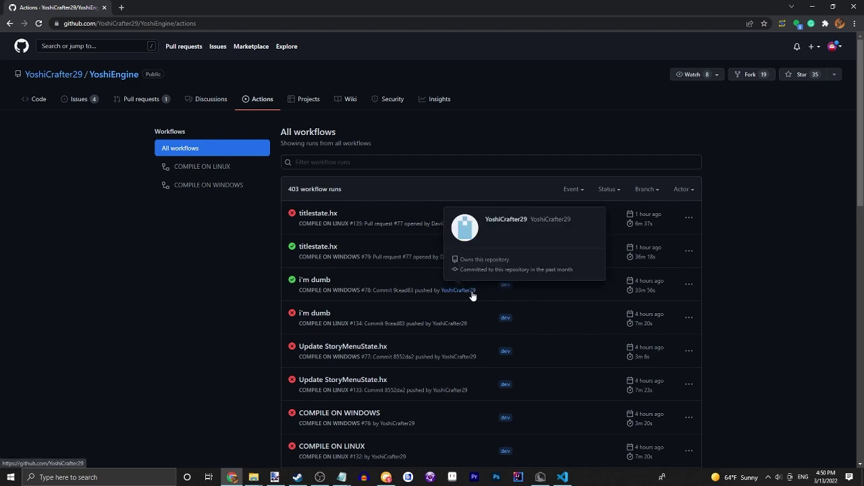
click(319, 284)
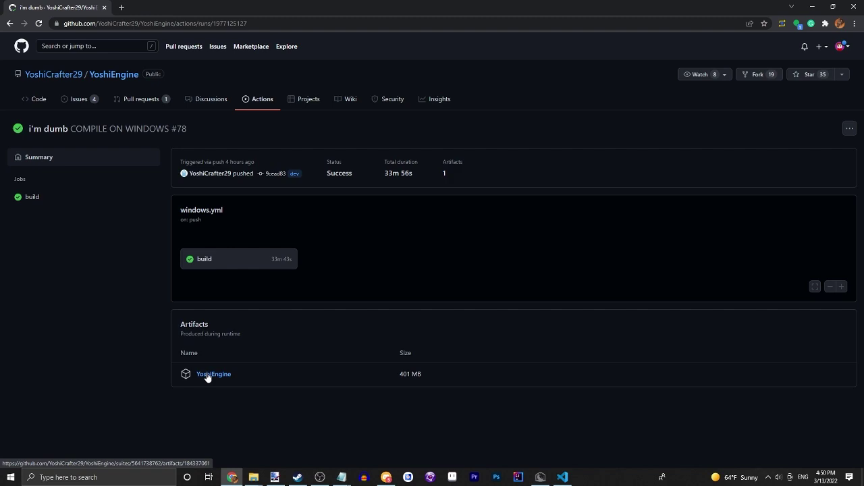
click(219, 376)
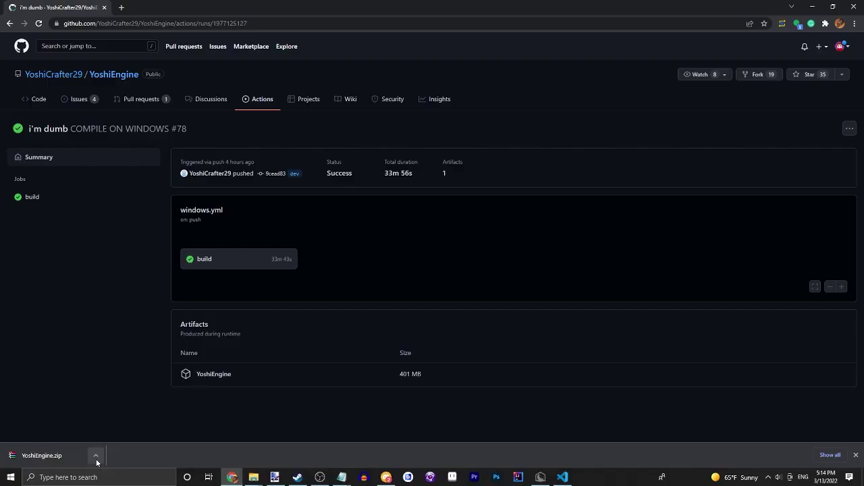
Extract the downloaded YoshiEngine.zip in its Modded folder and launch the game
click(96, 456)
click(122, 425)
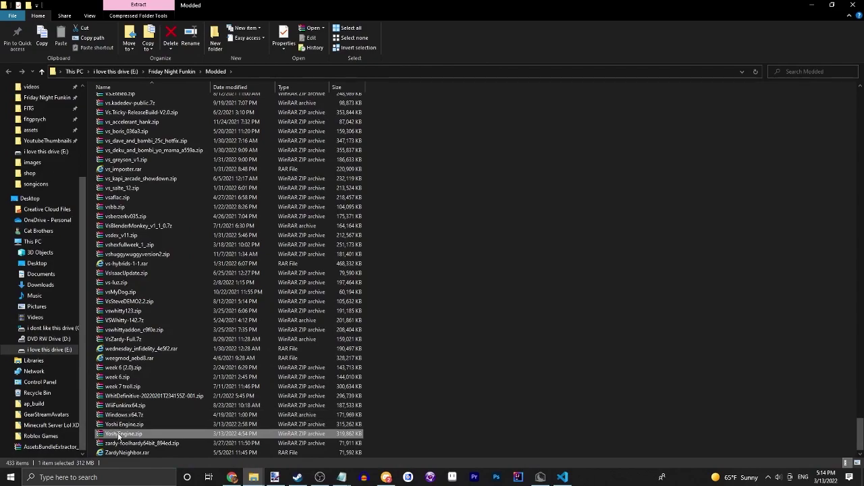
right_click(119, 436)
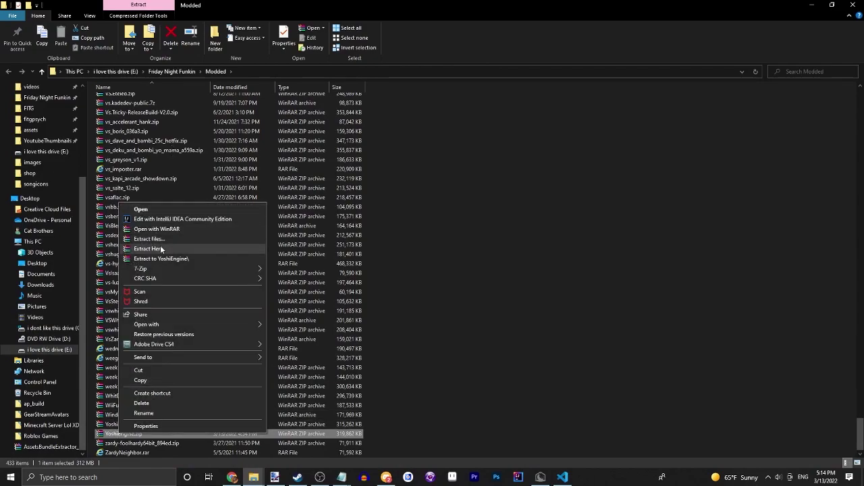
click(160, 239)
click(478, 323)
scroll(418, 335, up, 20)
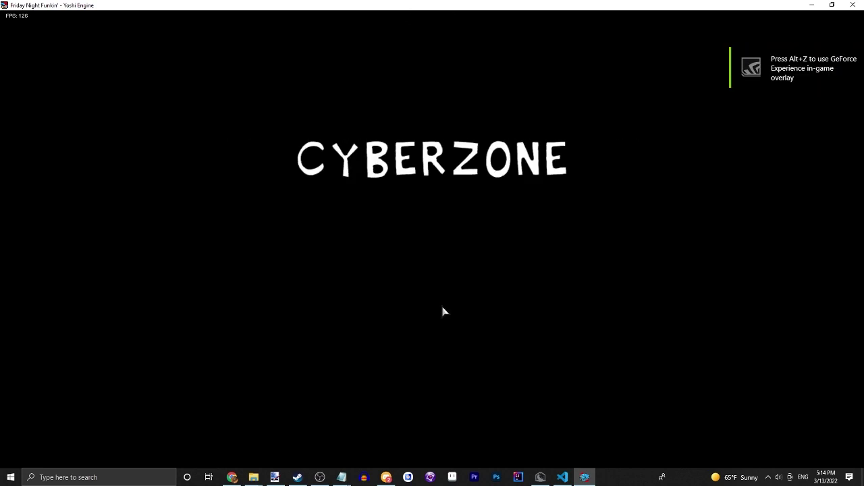
Turn on Developer Mode in Options > Developer Menu, then go back to the main menu
key(minus)
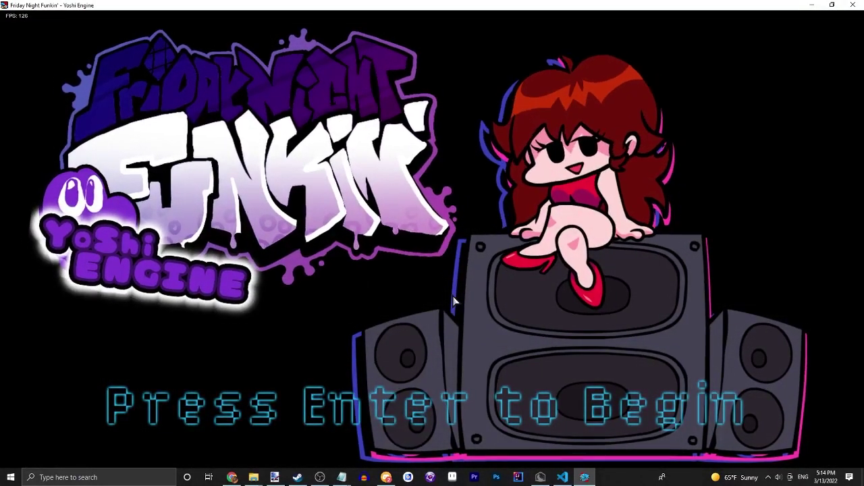
key(Return)
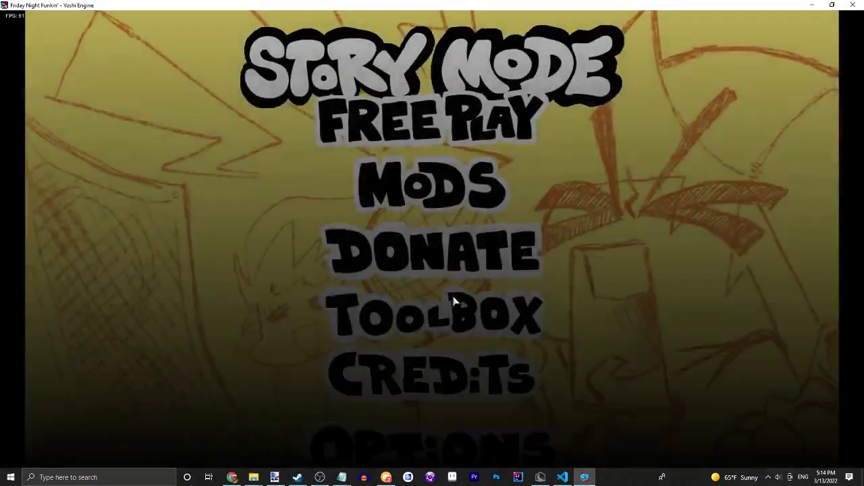
key(Down)
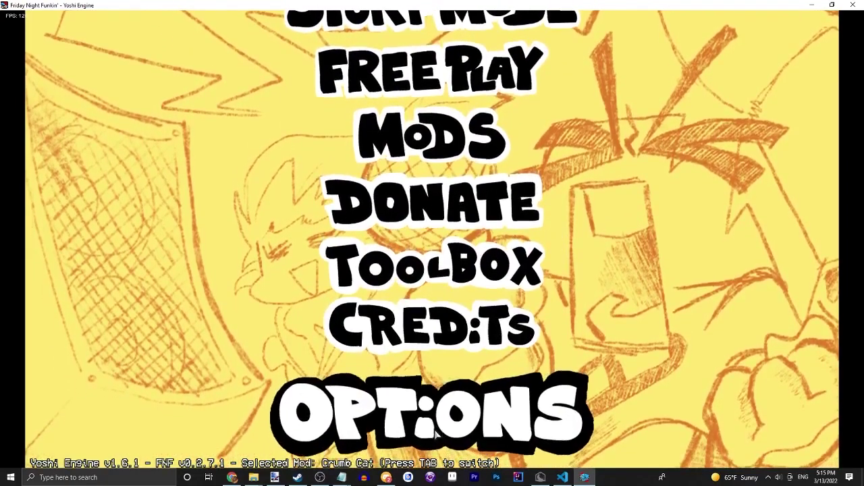
click(435, 435)
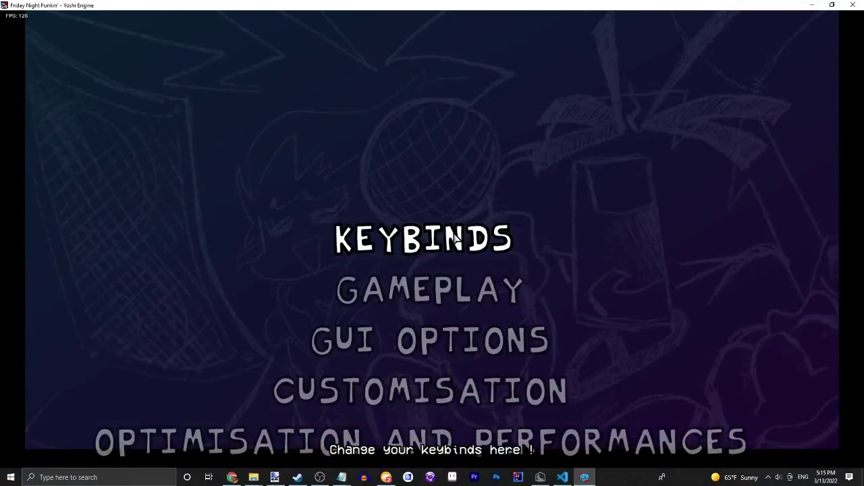
scroll(450, 246, down, 6)
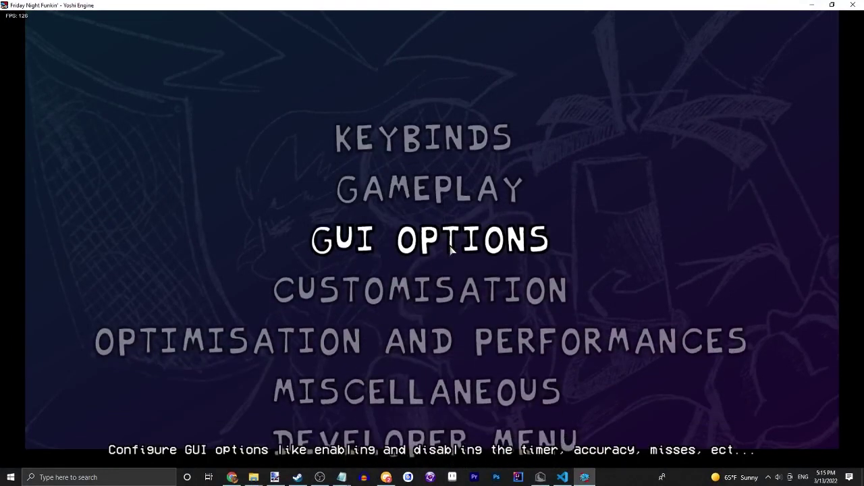
click(451, 248)
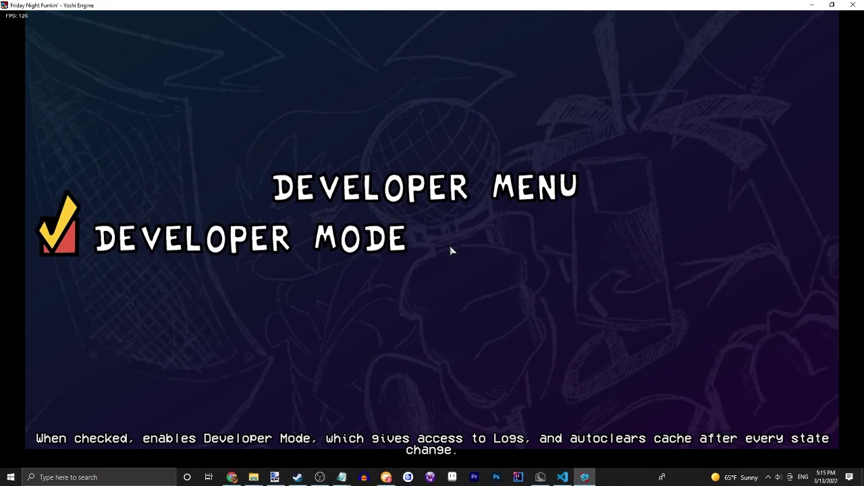
key(Escape)
key(Escape)
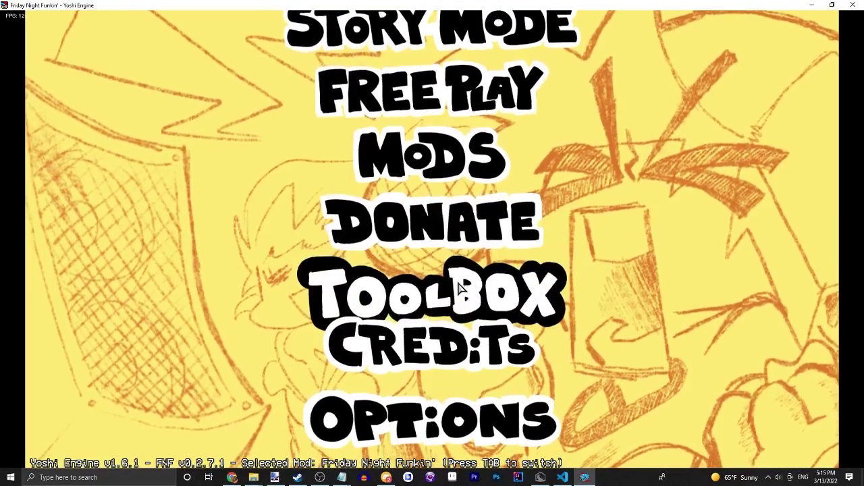
In the Toolbox, leave Crumb Cat selected in the mod list
click(460, 278)
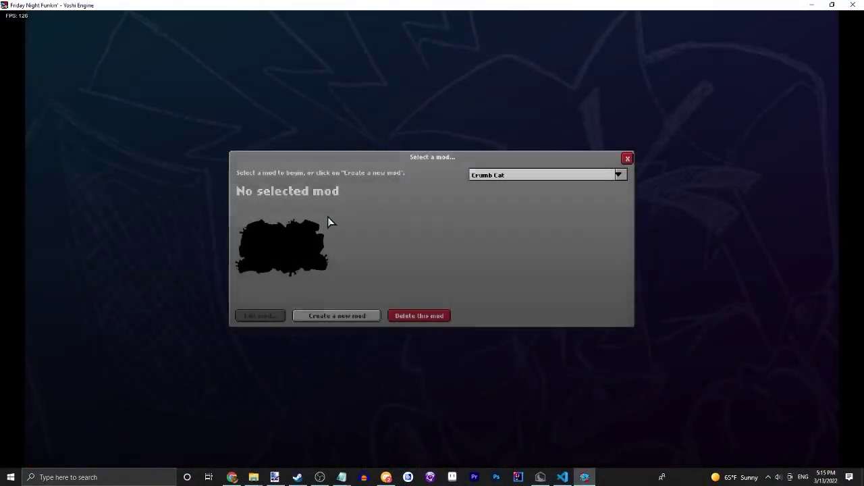
click(480, 177)
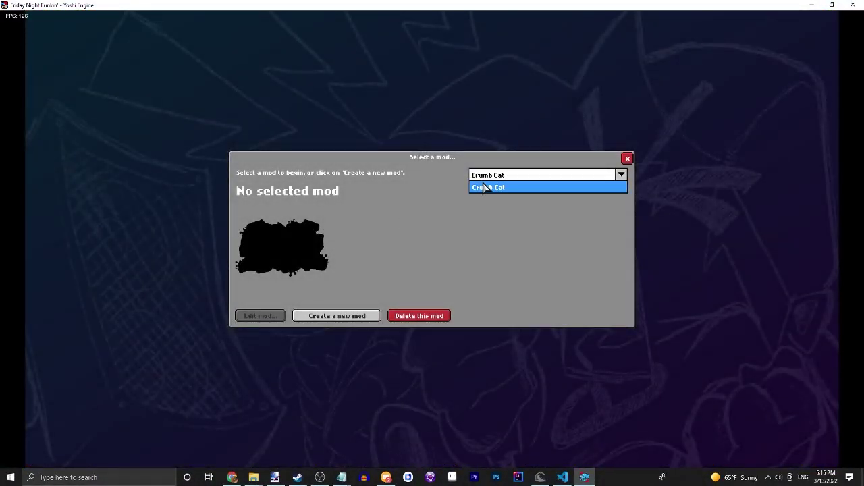
click(484, 177)
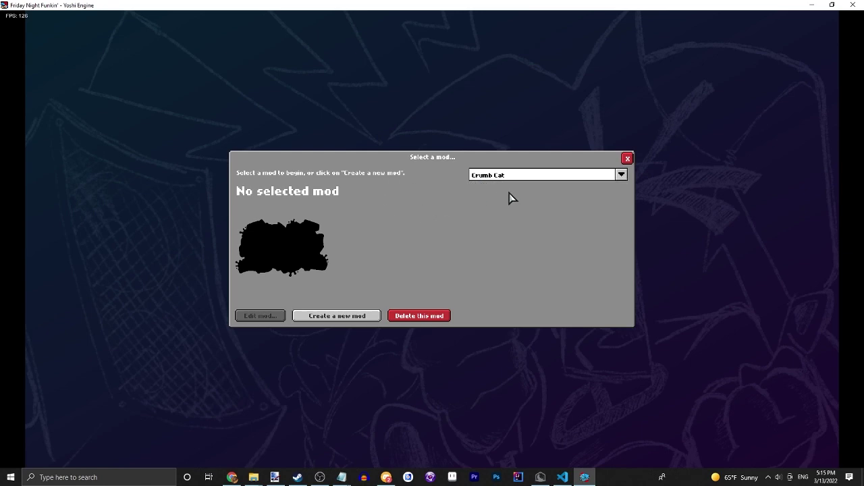
click(508, 177)
click(513, 175)
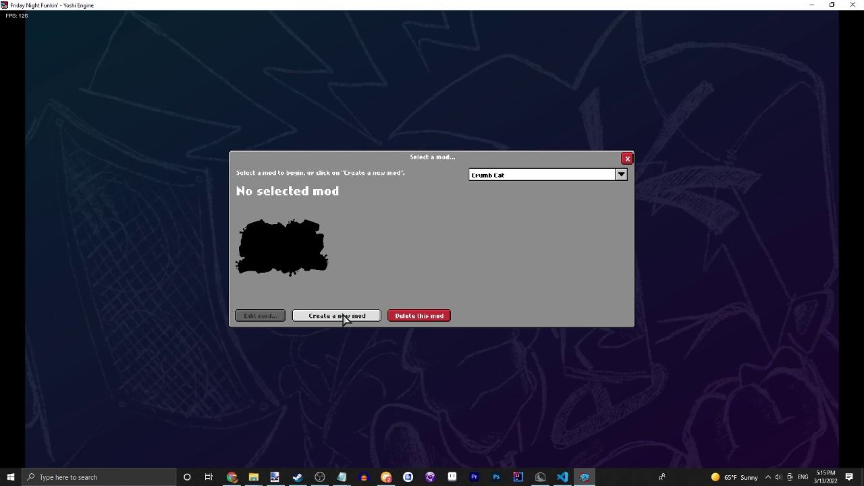
Start a new mod named 'Vs Cube' with the description 'Fight a Cube'
click(372, 318)
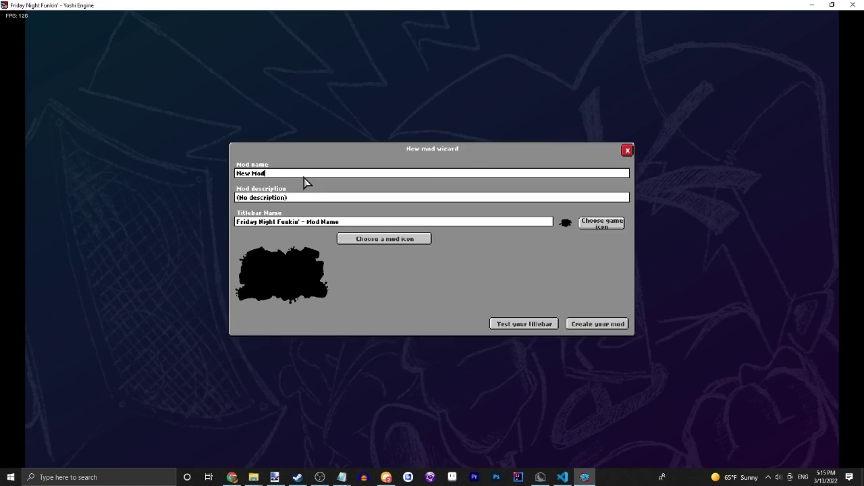
key(BackSpace)
key(BackSpace)
key(BackSpace)
text(YC)
text( Cube)
key(BackSpace)
key(BackSpace)
key(BackSpace)
text(Fight a C)
text(ube)
Set the titlebar name to 'Friday Night Funkin' - Vs Cube' and test it
click(367, 223)
key(BackSpace)
key(BackSpace)
key(BackSpace)
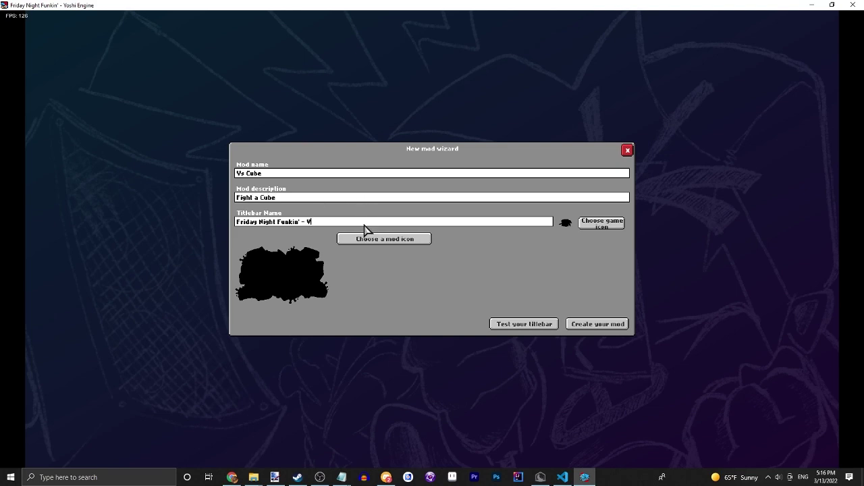
text(Cube)
click(509, 326)
Skip choosing a custom game icon and create the Vs Cube mod
click(590, 224)
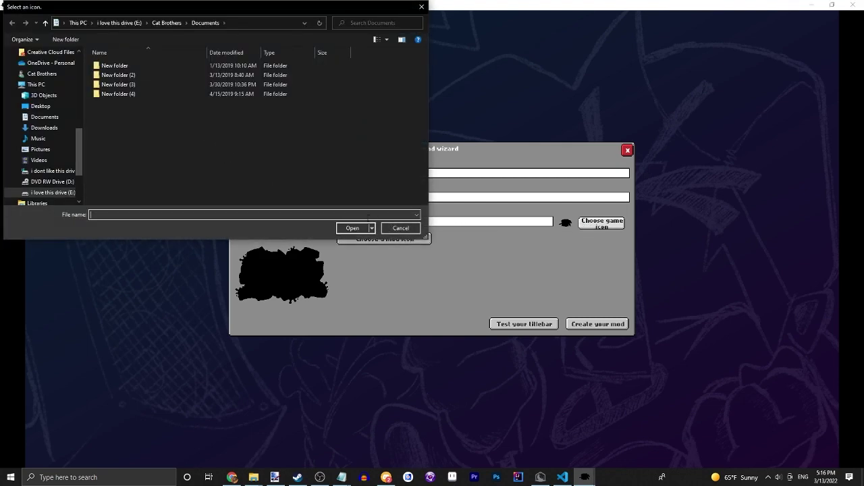
click(383, 231)
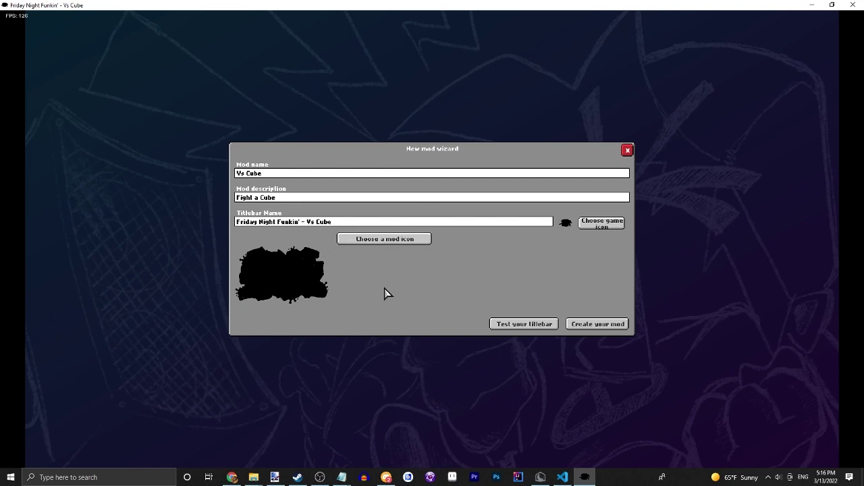
click(604, 327)
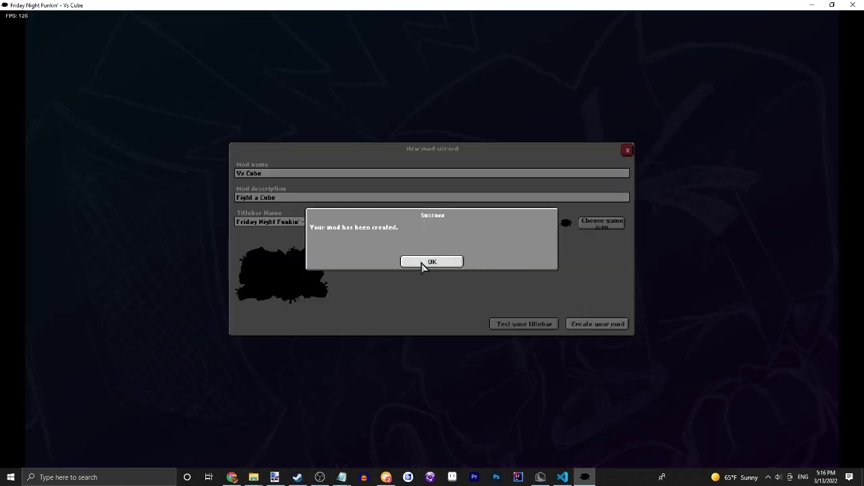
click(422, 263)
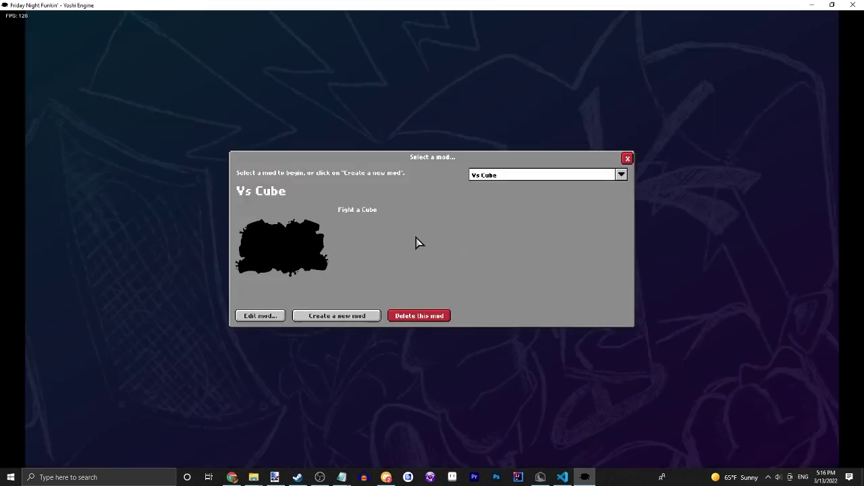
click(493, 176)
Open Vs Cube in the mod editor and browse Songs, Weeks and Characters, ending on Stages JSONs
click(484, 184)
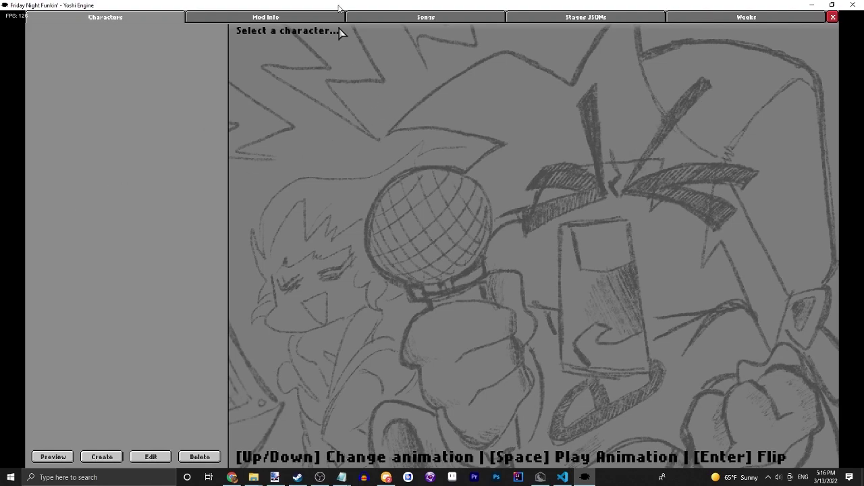
click(311, 20)
click(377, 17)
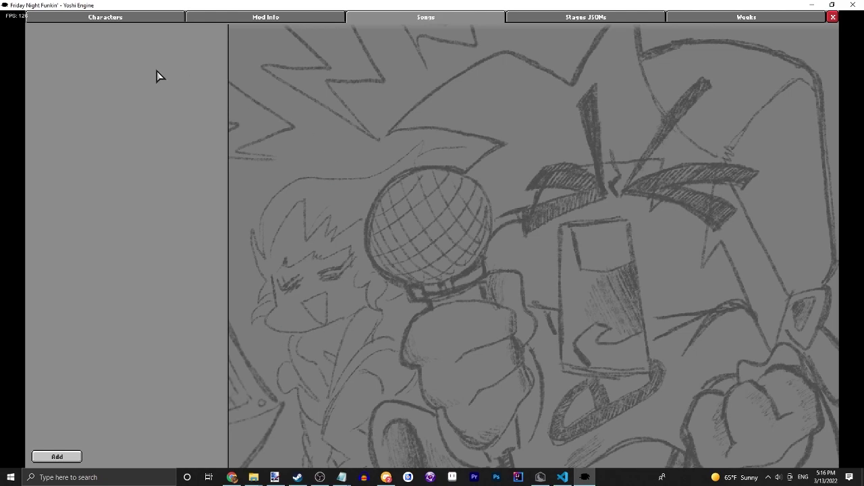
click(618, 18)
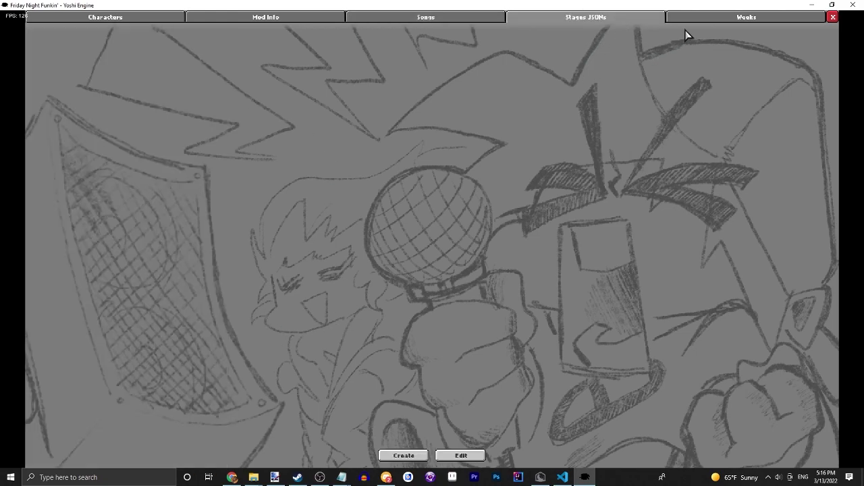
click(722, 20)
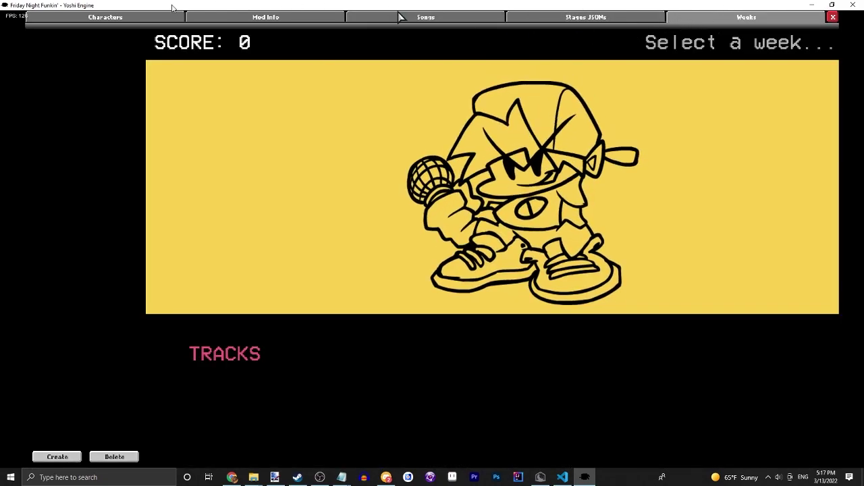
click(239, 19)
click(170, 19)
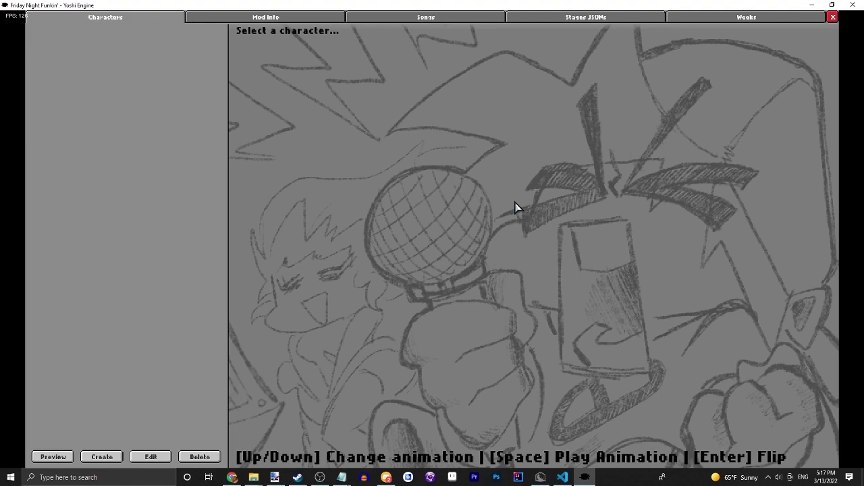
click(648, 19)
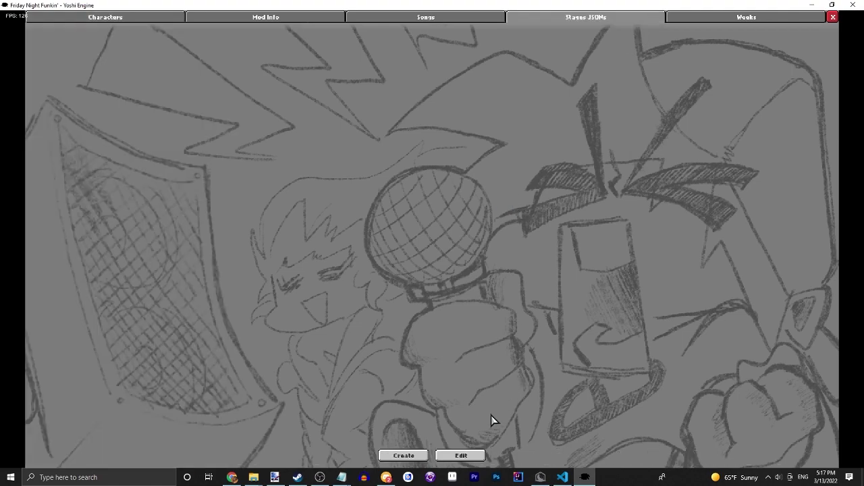
Create a stage JSON named your-stage, then close the stage editor
click(404, 456)
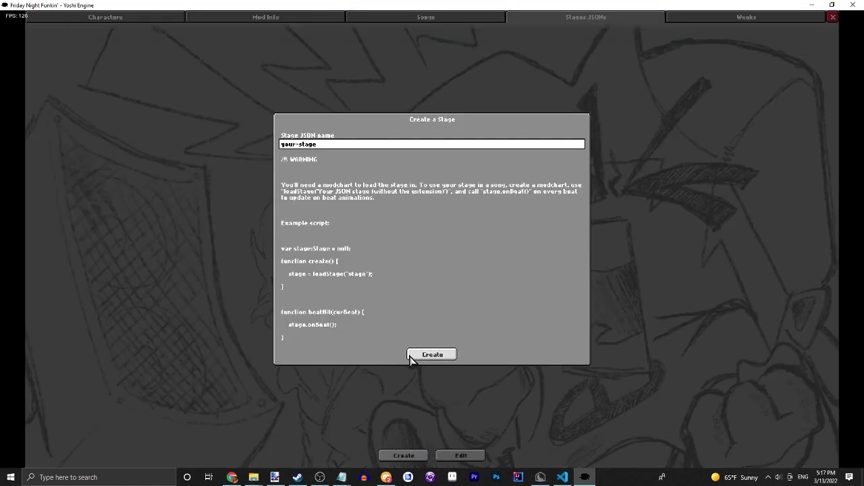
click(411, 355)
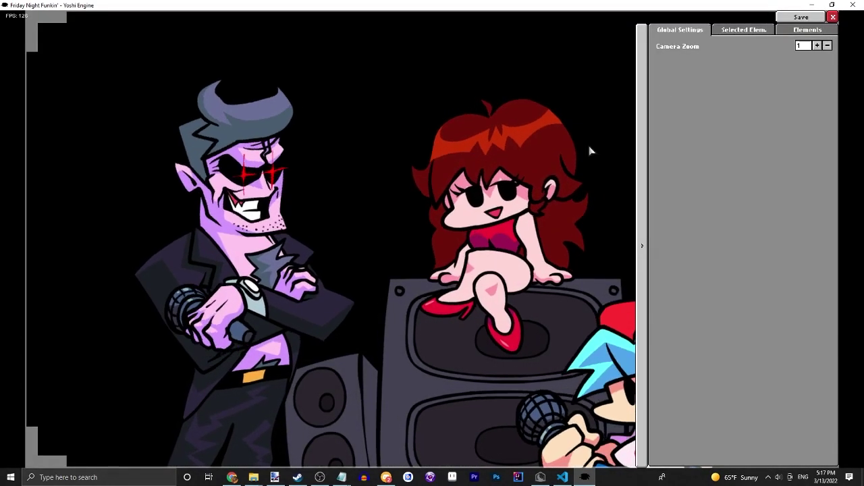
click(834, 17)
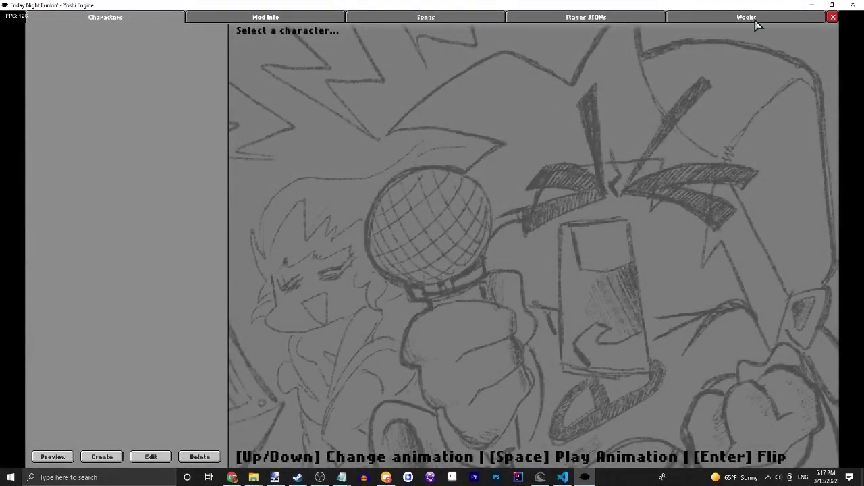
Move through the Weeks, Stages JSONs, Songs and info sections back to Characters
click(755, 18)
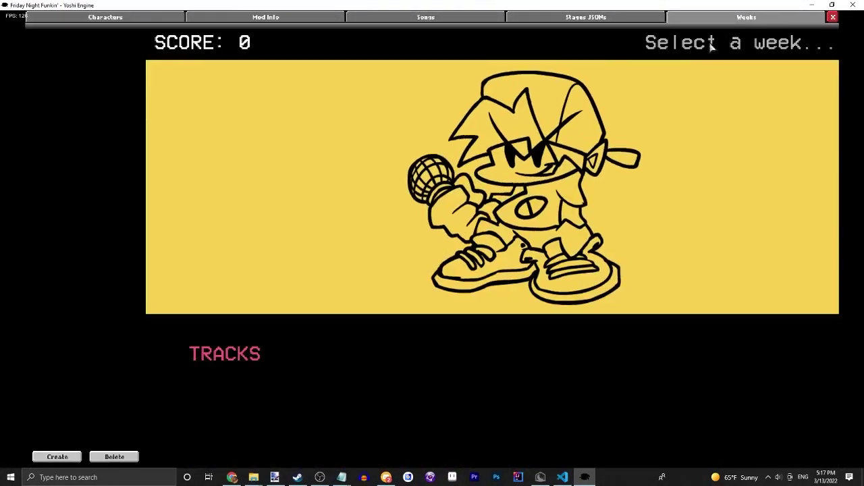
click(579, 19)
click(447, 19)
click(287, 23)
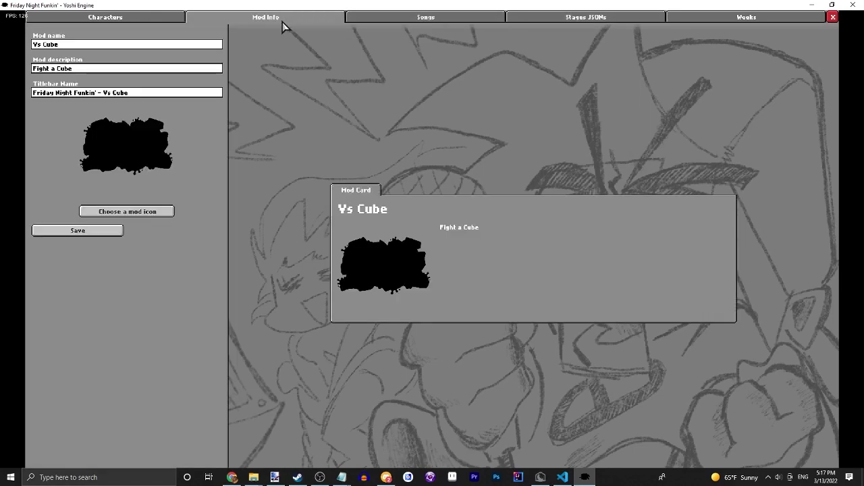
click(143, 20)
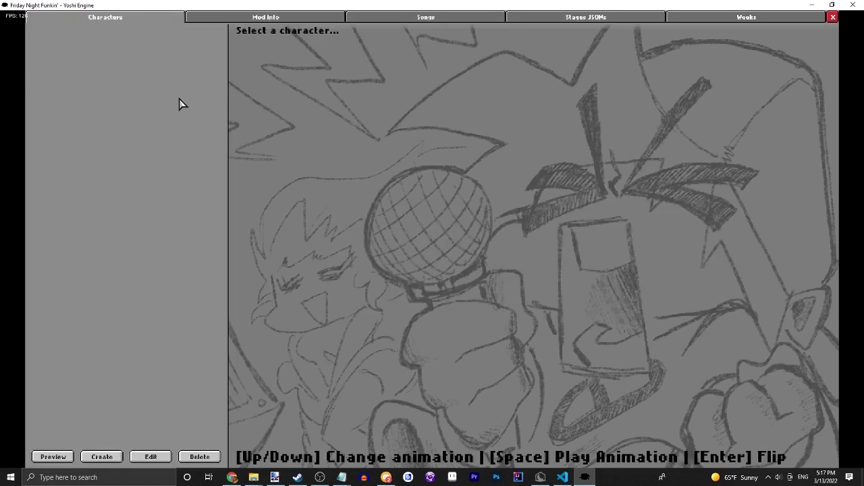